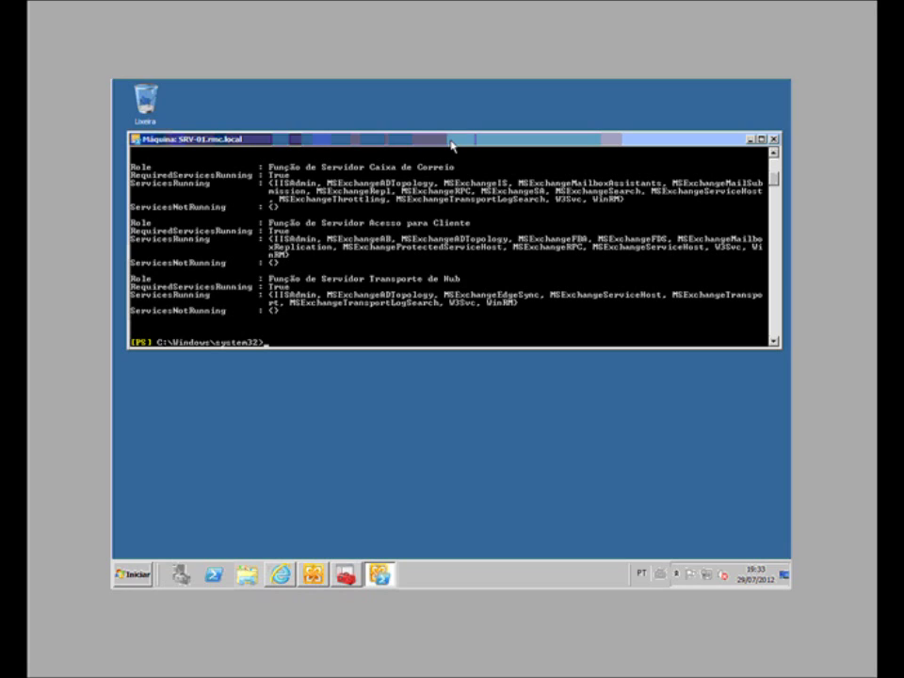
# Step: Exit the Exchange shell and run exbpa from Run, approving the UAC prompt
pyautogui.write('exit')
pyautogui.press('Return')
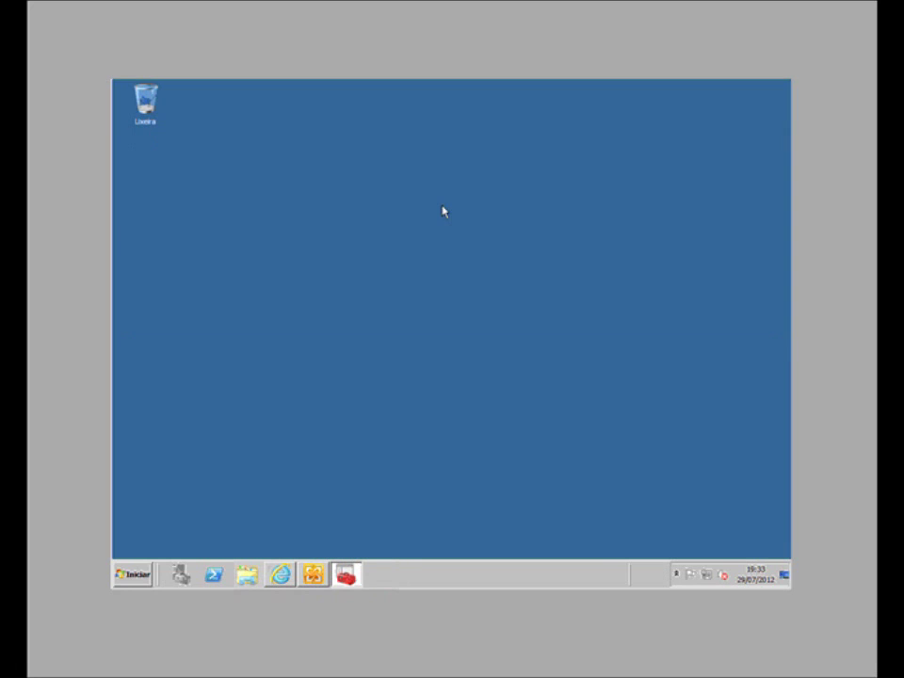
pyautogui.click(131, 574)
pyautogui.click(303, 506)
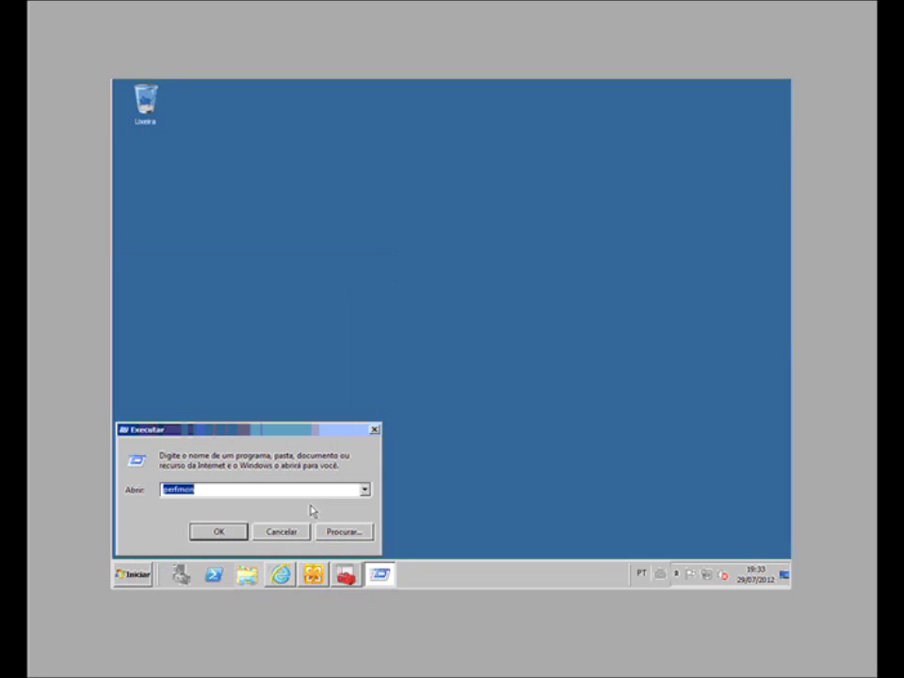
pyautogui.write('exbpa')
pyautogui.click(237, 532)
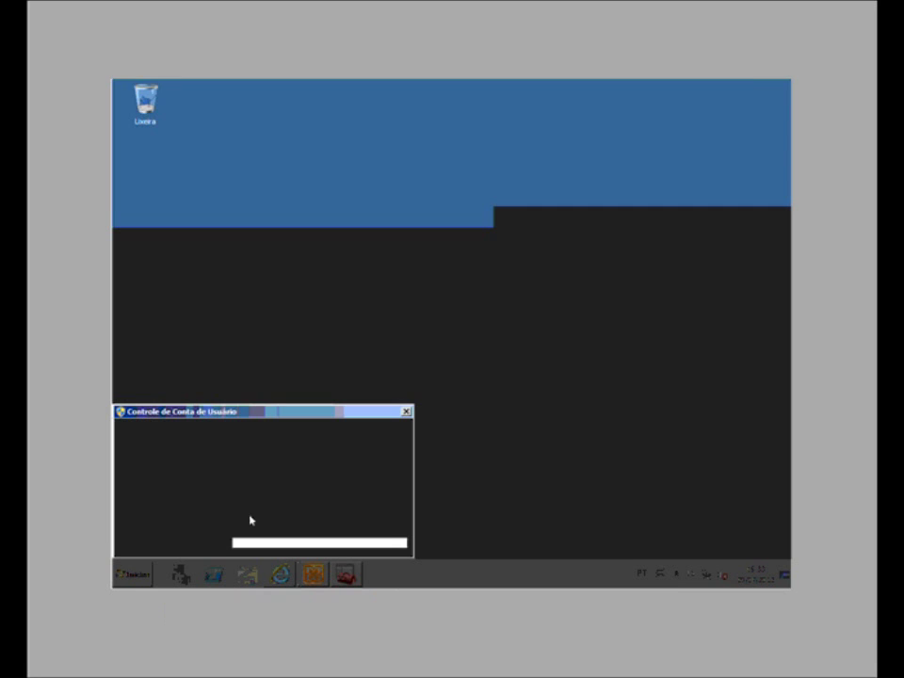
pyautogui.click(322, 517)
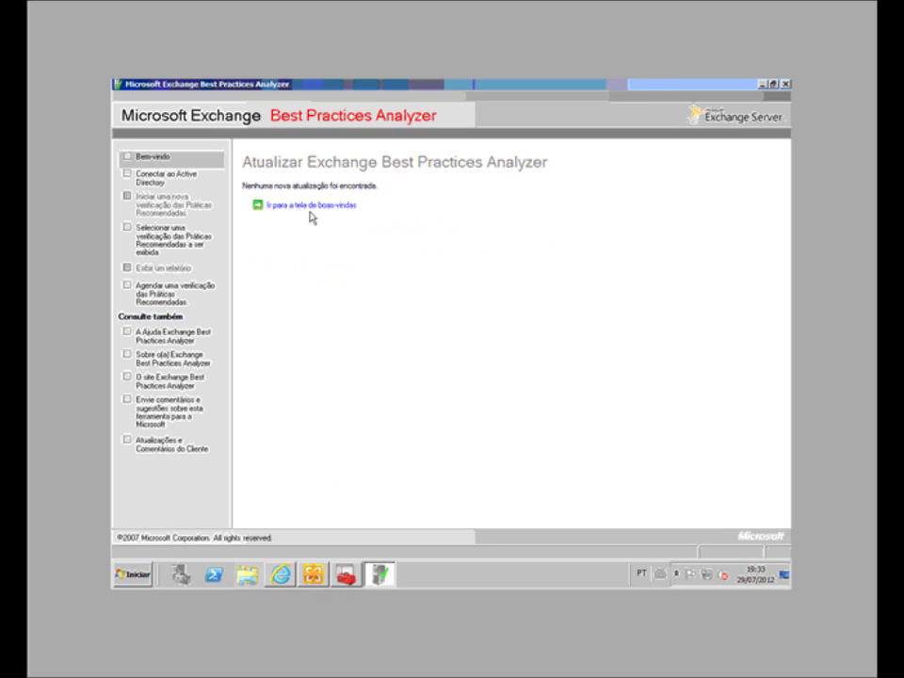
# Step: From the welcome page, start a new scan and connect to Active Directory server SRV-01
pyautogui.click(310, 207)
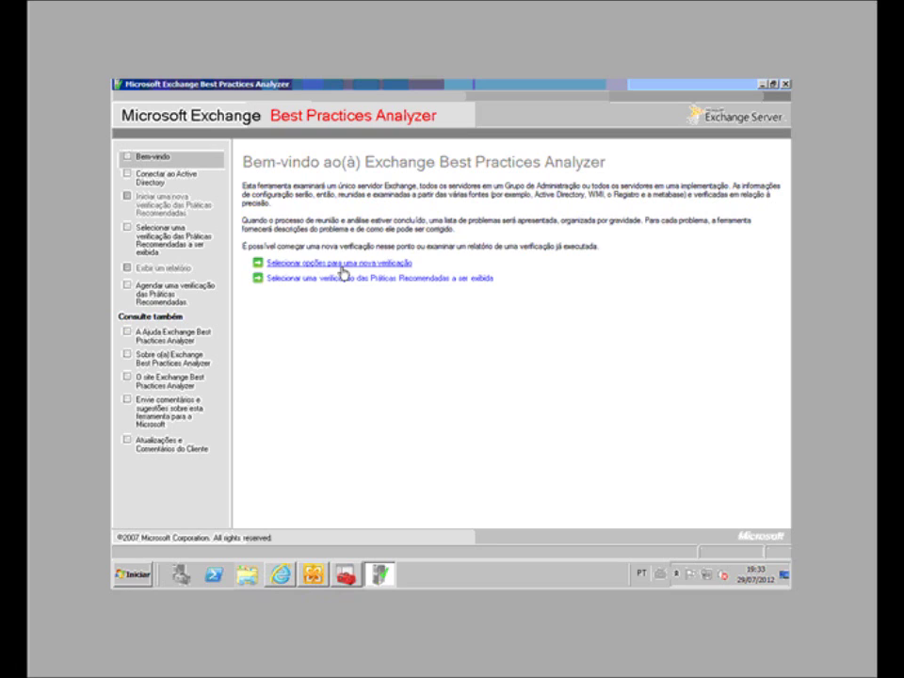
pyautogui.click(343, 273)
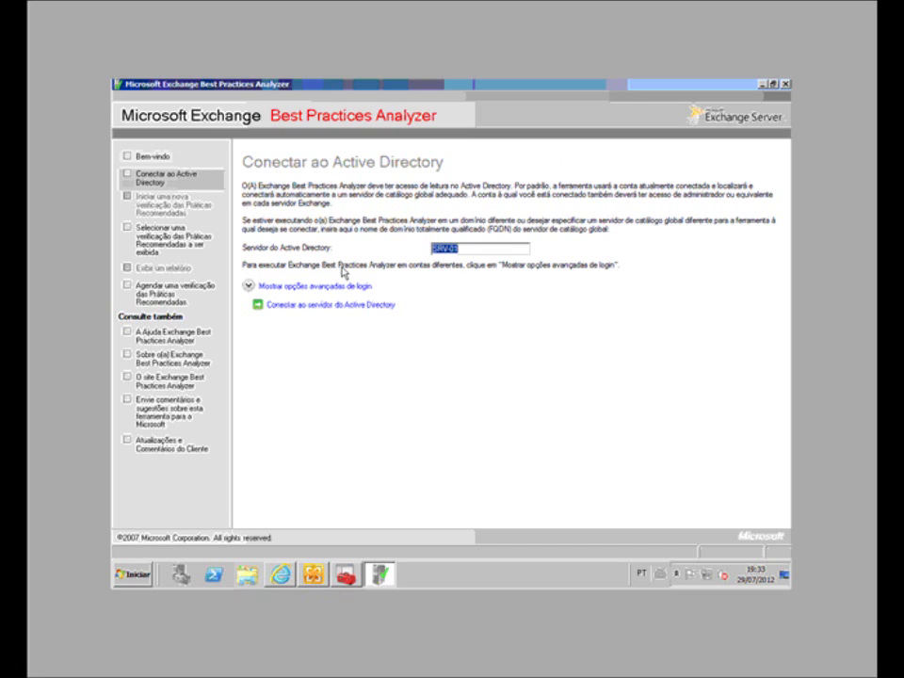
pyautogui.click(470, 247)
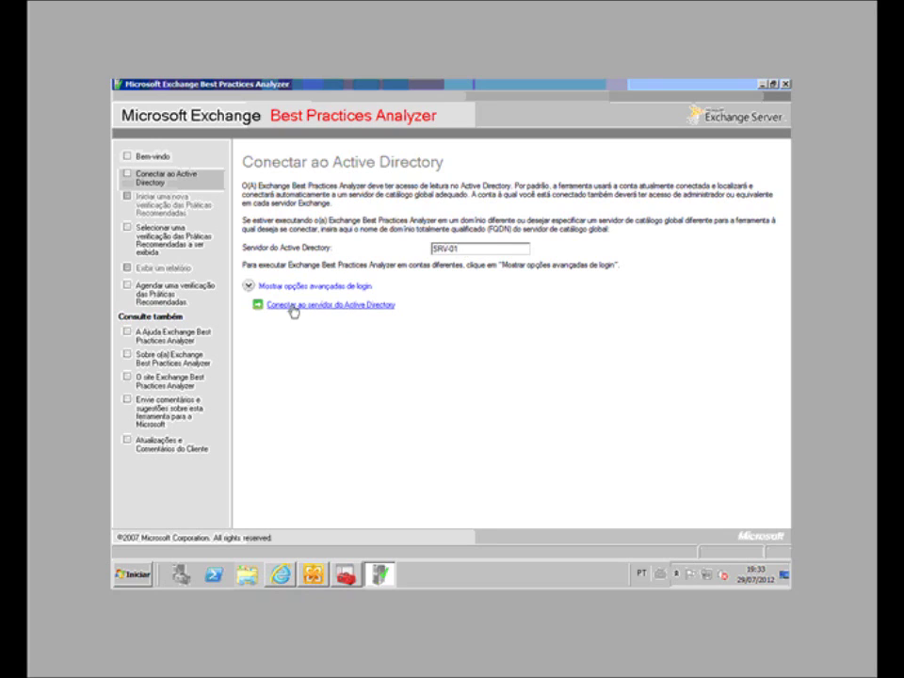
pyautogui.click(352, 307)
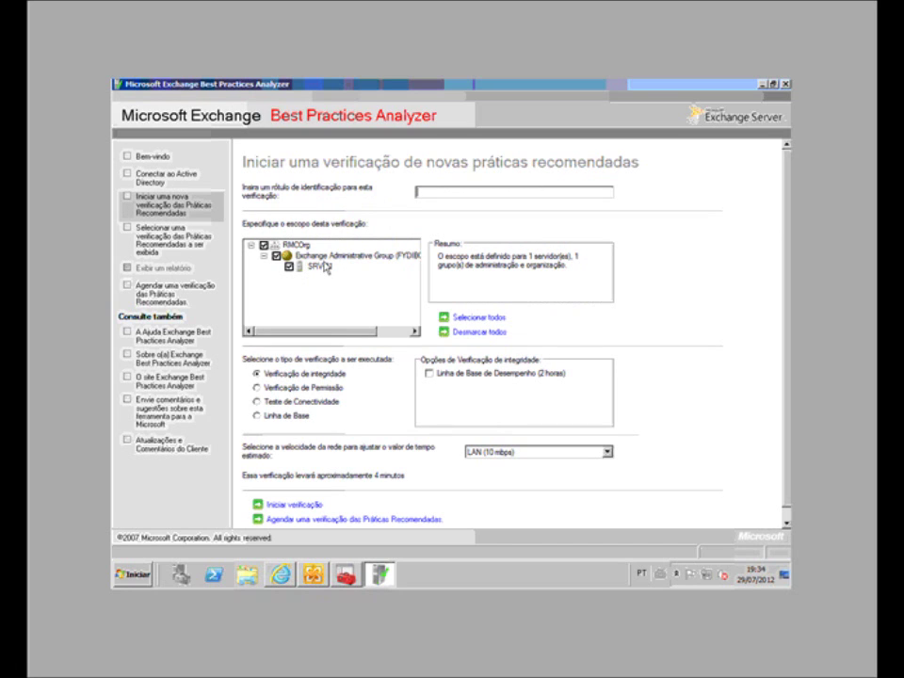
# Step: Start the 'Verificação de integridade' scan of SRV-01 at LAN (10 mbps) speed
pyautogui.moveTo(347, 337); pyautogui.dragTo(291, 336)
pyautogui.scroll(-2, 489, 452)
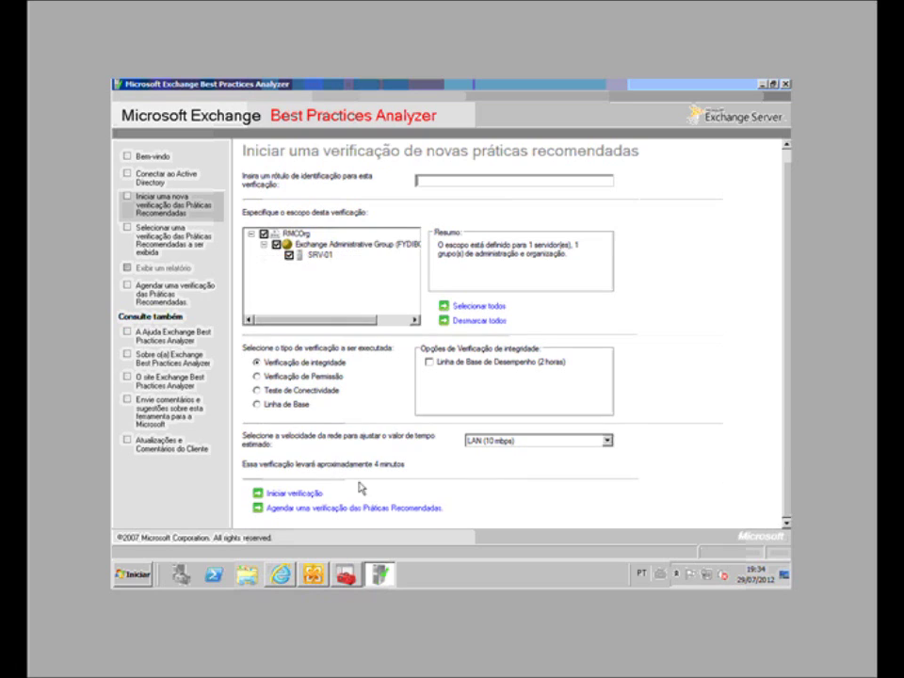
pyautogui.click(296, 495)
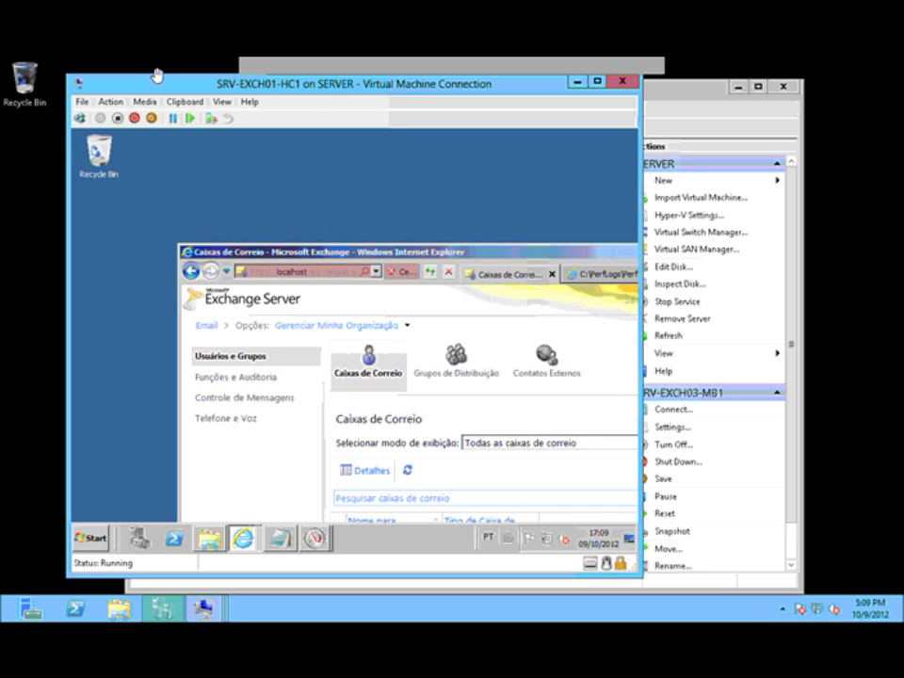
# Step: Review the virtual machines in maximized Hyper-V Manager, then maximize the VM's Exchange Control Panel window
pyautogui.click(162, 611)
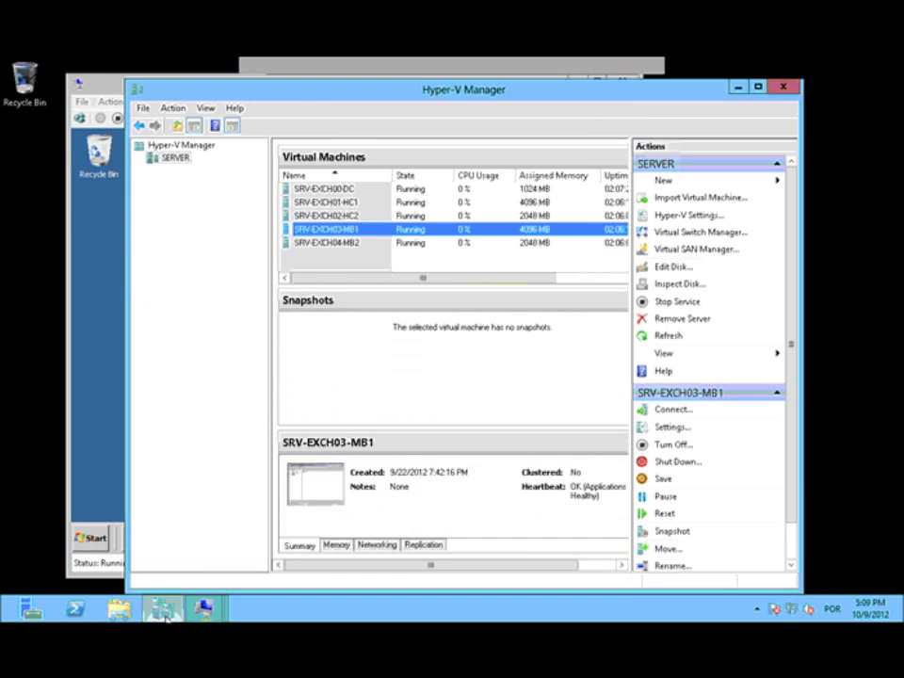
pyautogui.doubleClick(460, 87)
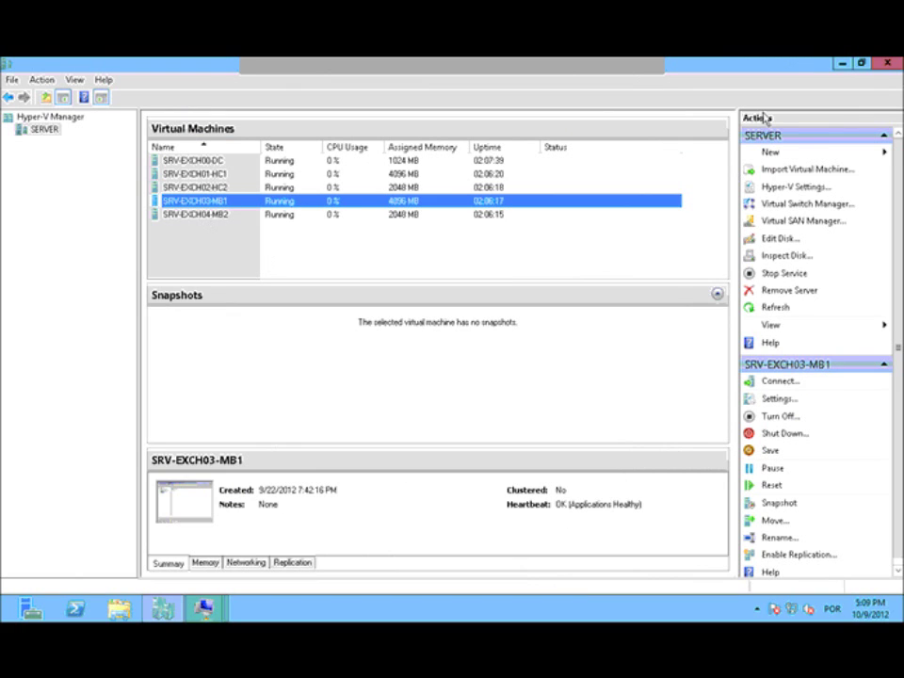
pyautogui.click(842, 64)
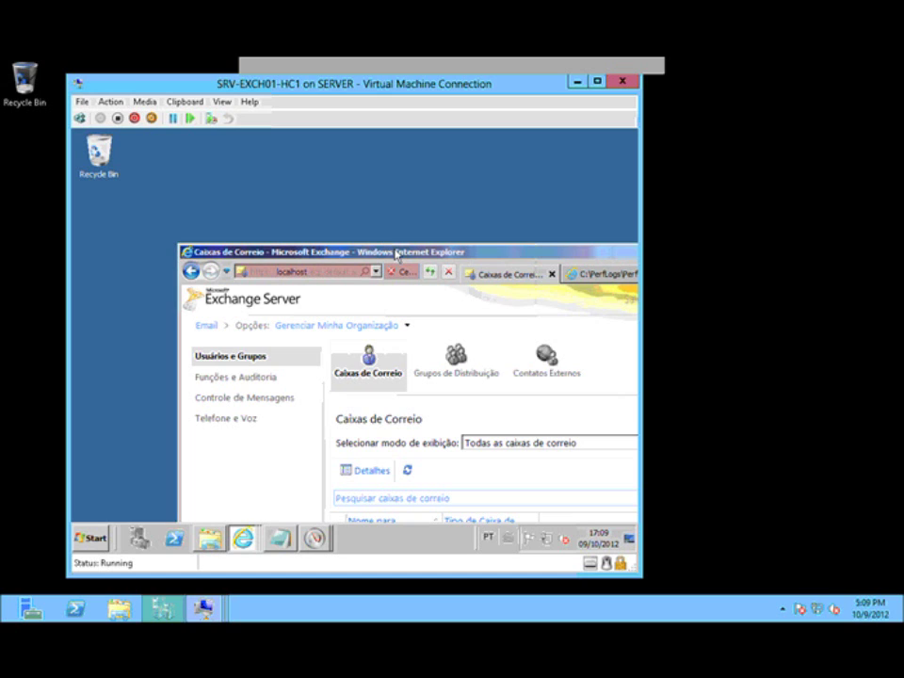
pyautogui.doubleClick(396, 252)
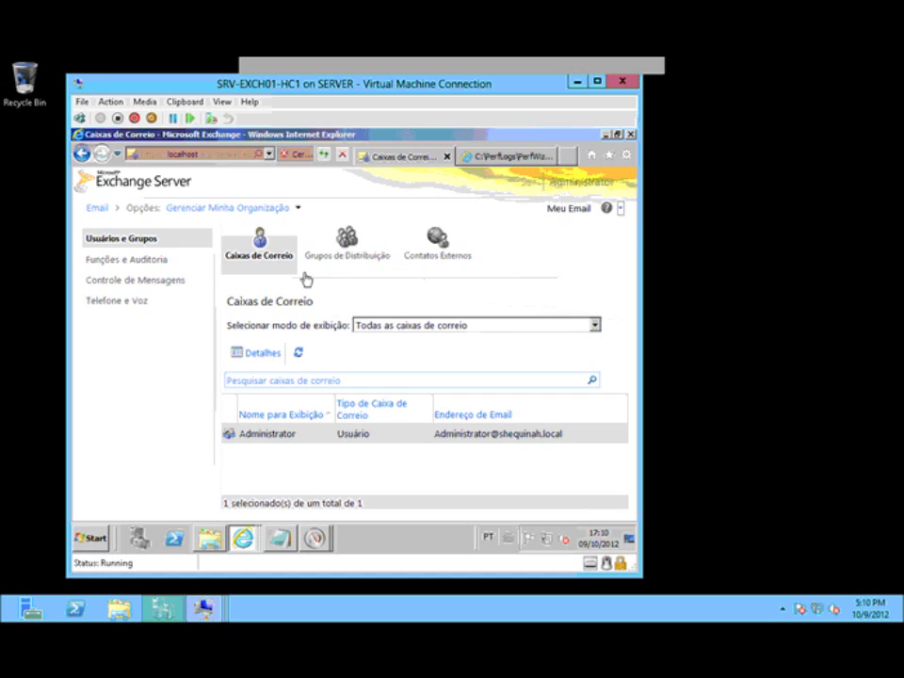
# Step: Check the 'Gerenciar Minha Organização' list and the help menu's options
pyautogui.click(230, 207)
pyautogui.click(621, 211)
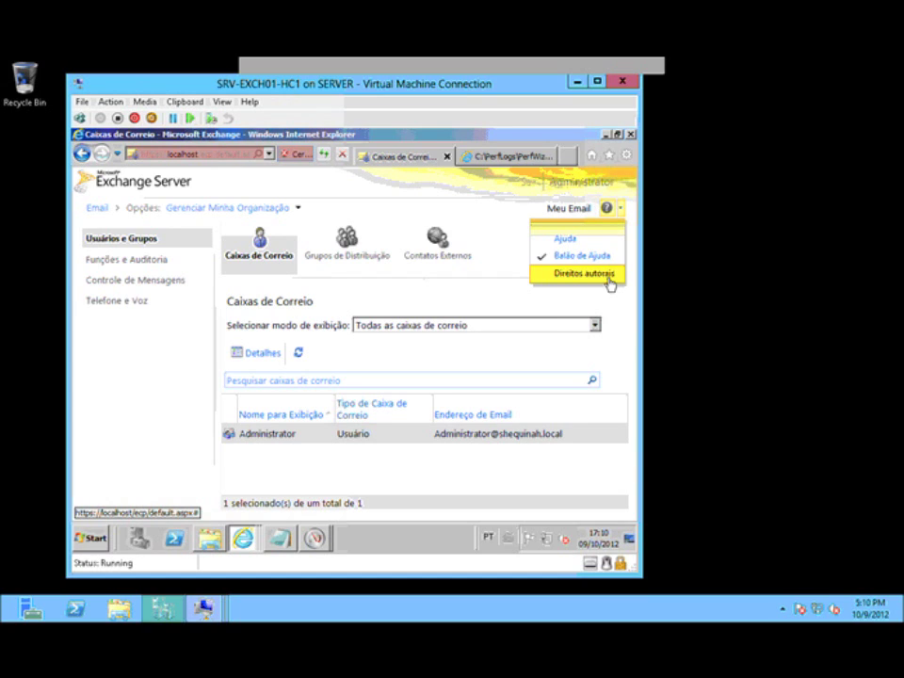
# Step: Show web.config in Notepad with ShowPerformanceConsole true, then open Windows Explorer
pyautogui.moveTo(281, 542)
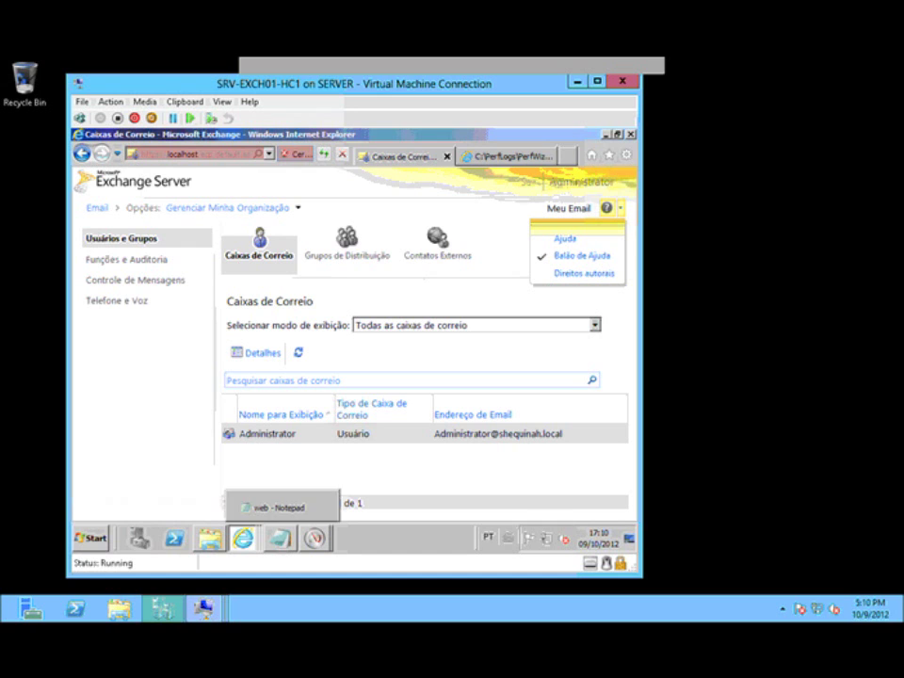
pyautogui.click(277, 551)
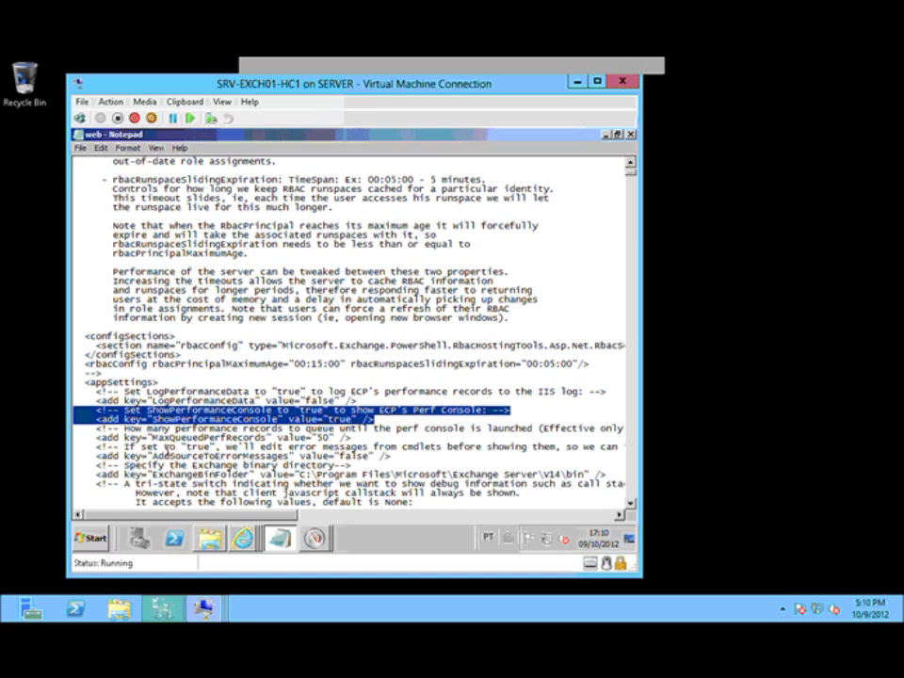
pyautogui.click(91, 537)
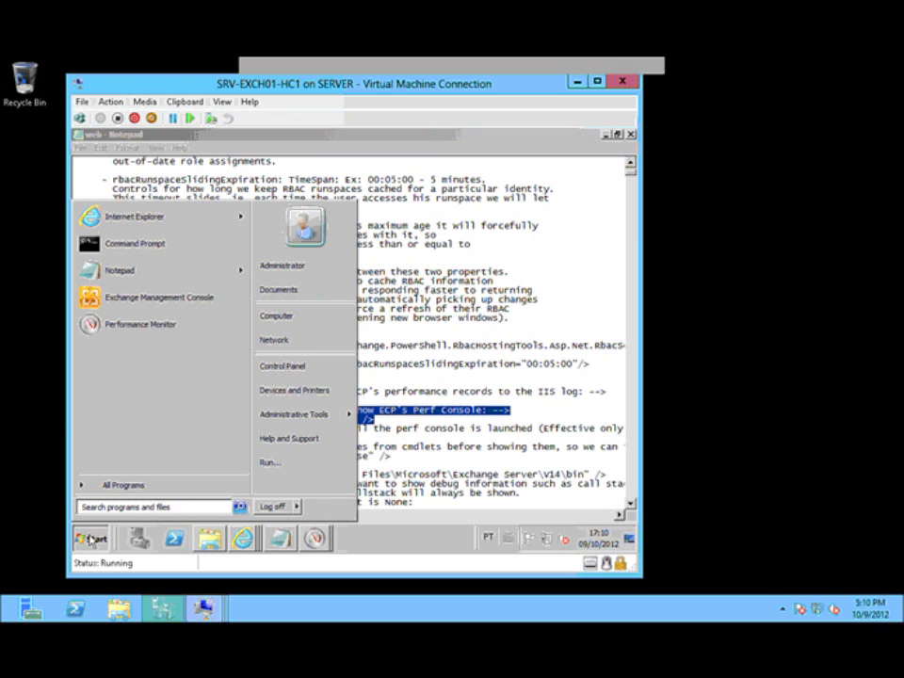
pyautogui.rightClick(91, 534)
pyautogui.click(116, 514)
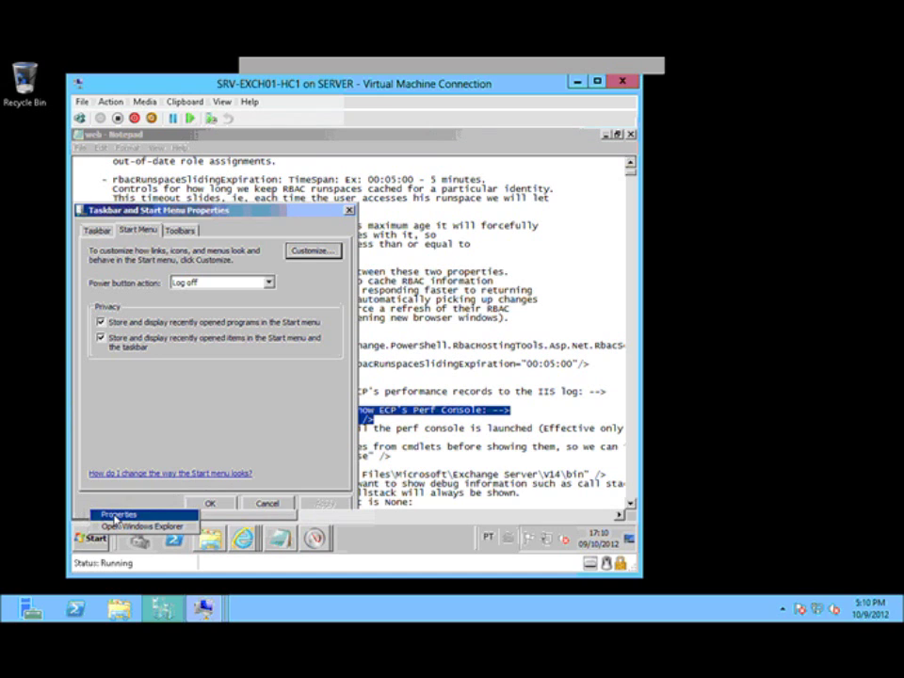
pyautogui.click(222, 511)
pyautogui.rightClick(91, 535)
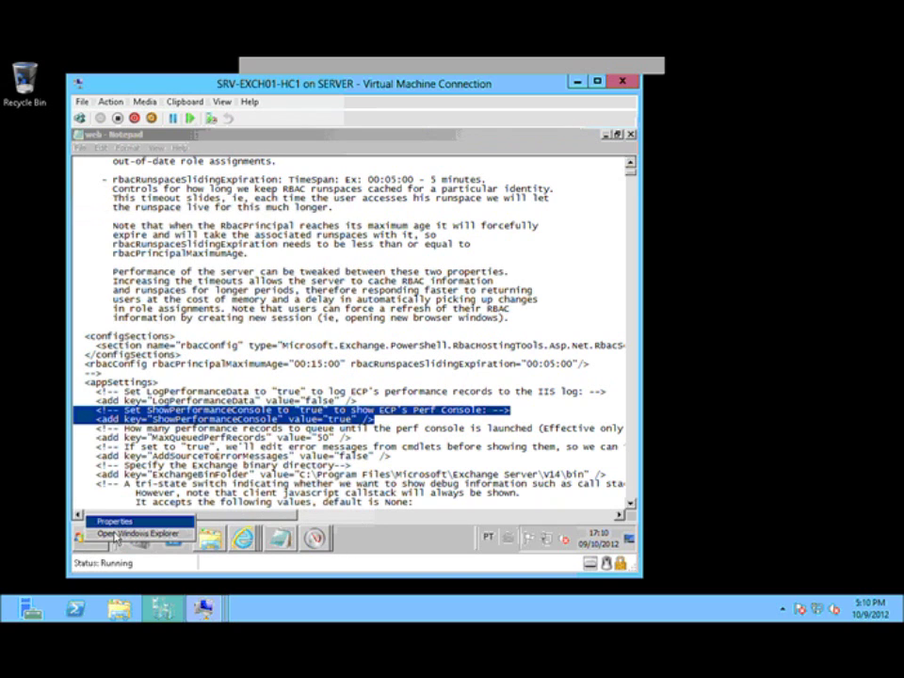
pyautogui.click(170, 463)
# Step: Browse to C:\Program Files\Microsoft\Exchange Server\V14\ClientAccess\ecp in Explorer
pyautogui.click(129, 365)
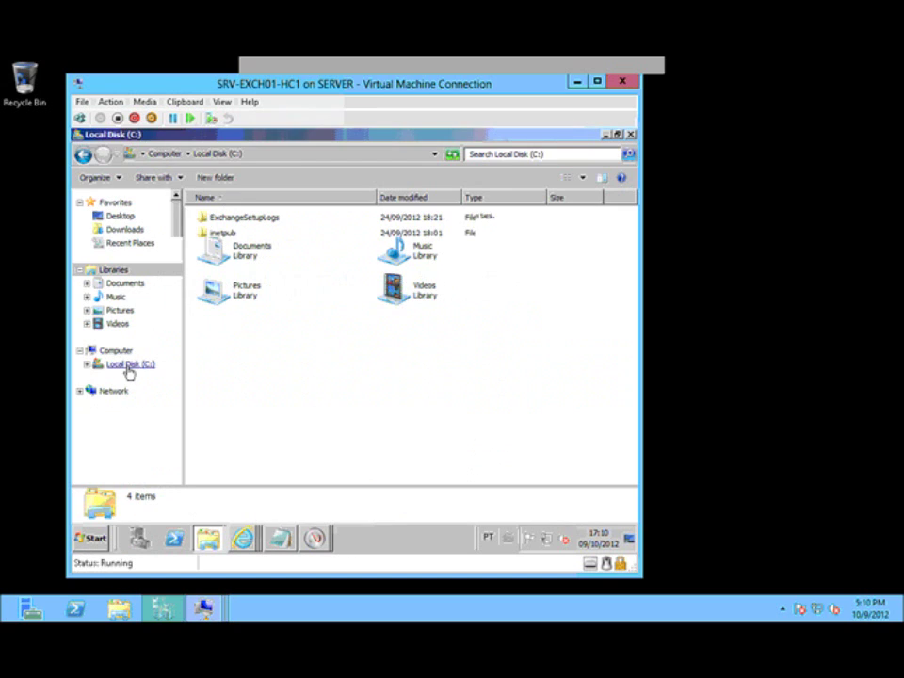
pyautogui.click(140, 418)
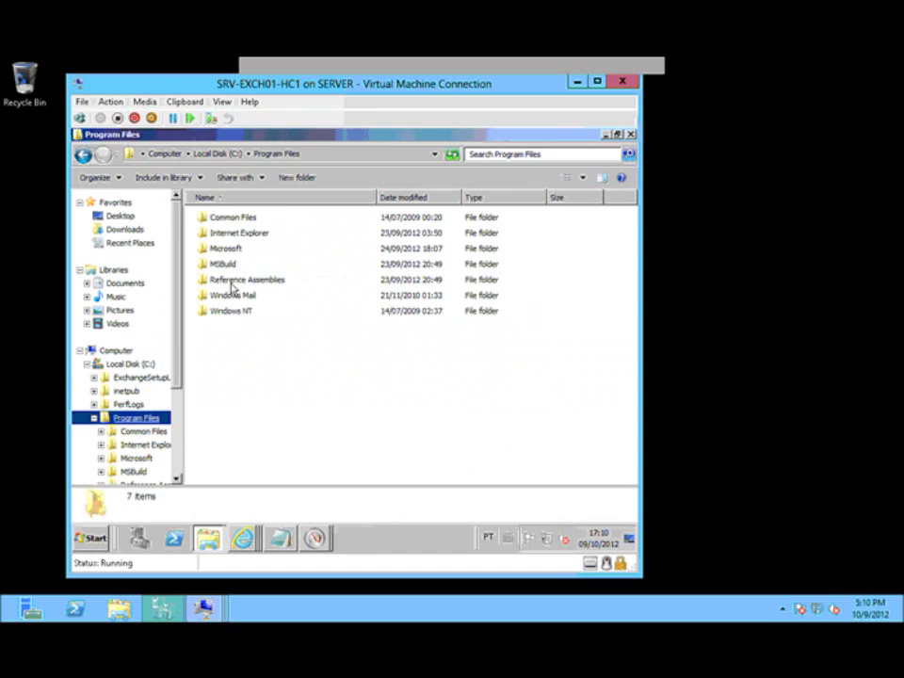
pyautogui.doubleClick(231, 251)
pyautogui.doubleClick(229, 222)
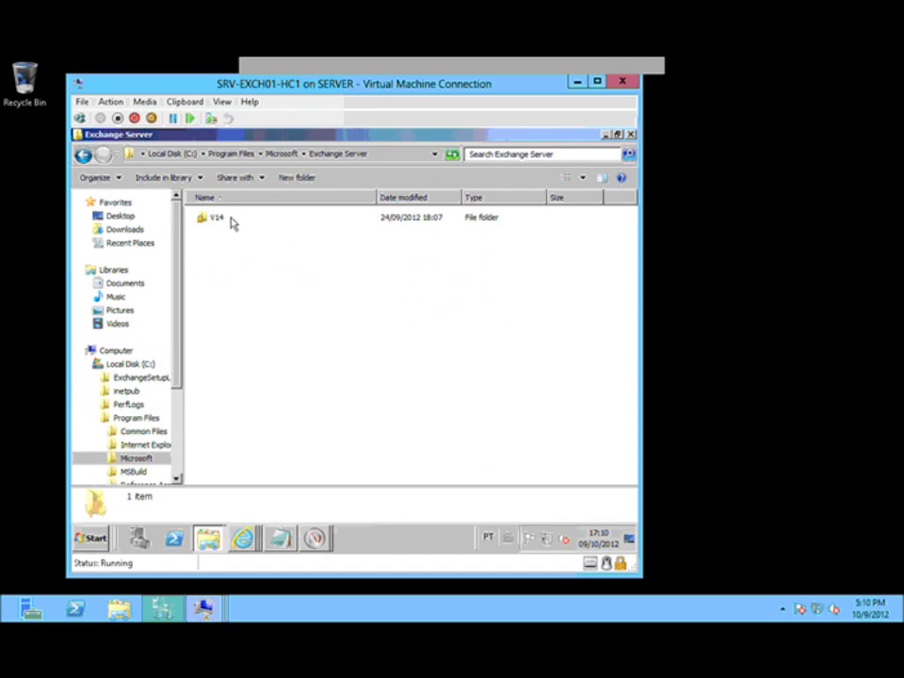
pyautogui.doubleClick(218, 221)
pyautogui.click(225, 235)
pyautogui.doubleClick(225, 236)
pyautogui.click(217, 235)
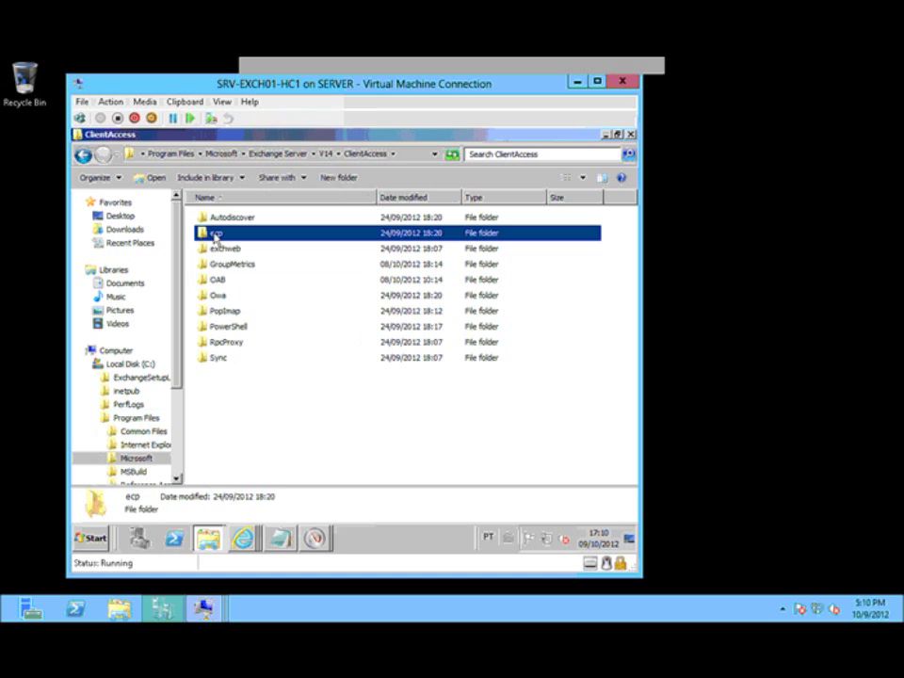
pyautogui.doubleClick(215, 235)
# Step: Locate web.config, then minimize the ecp folder and Notepad windows
pyautogui.press('w')
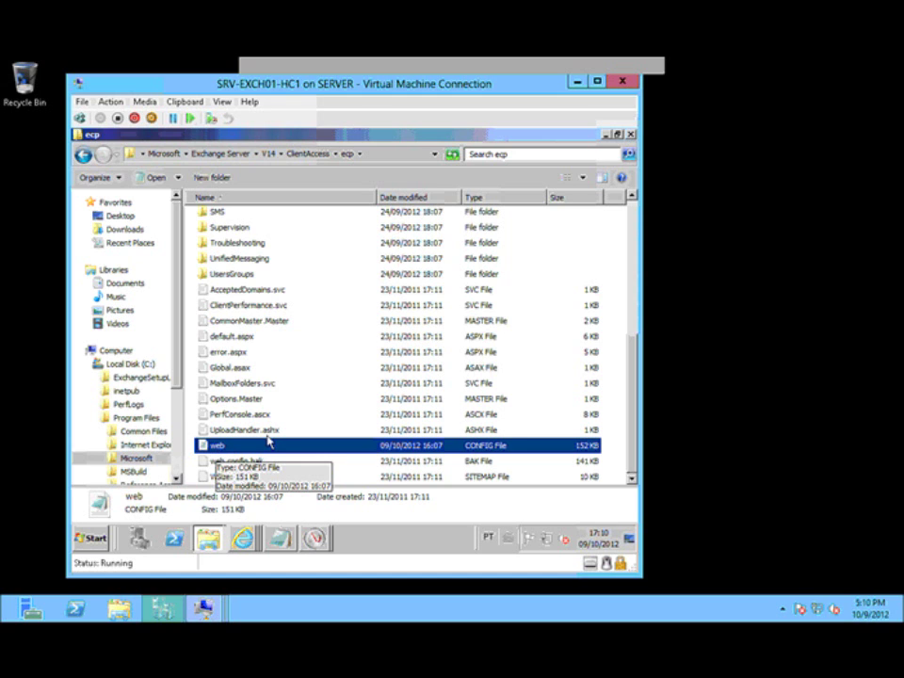
pyautogui.click(605, 138)
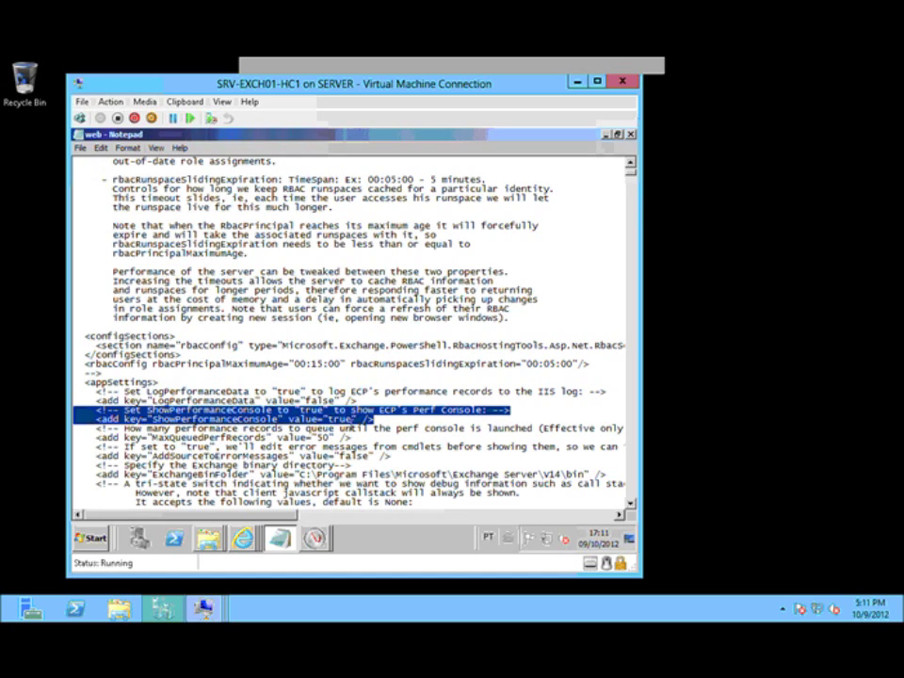
pyautogui.click(607, 135)
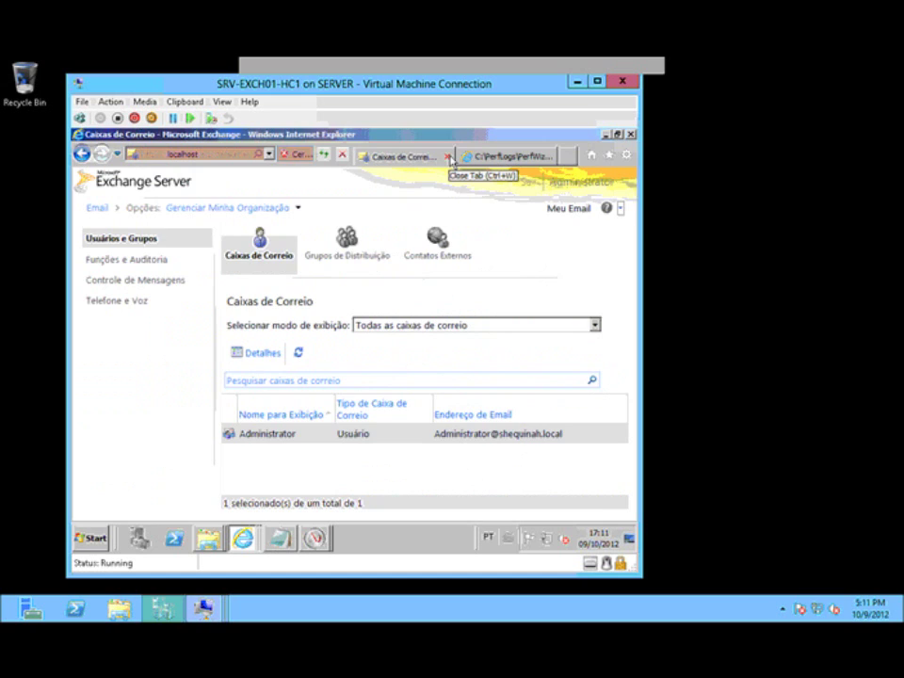
# Step: Reopen the Caixas de Correio window and confirm the help menu now lists Console de Desempenho
pyautogui.click(450, 158)
pyautogui.click(243, 537)
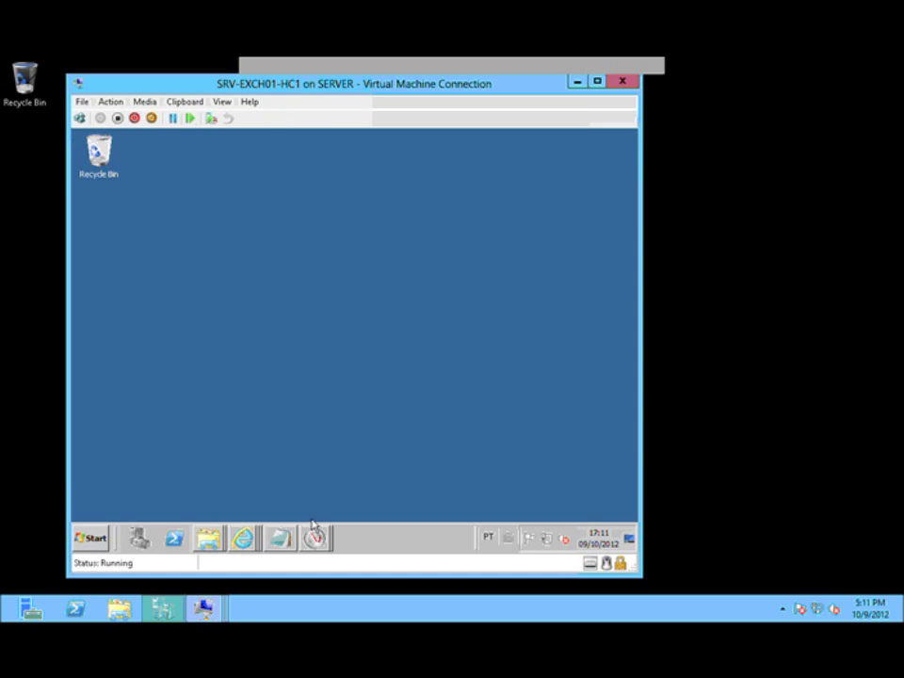
pyautogui.click(243, 538)
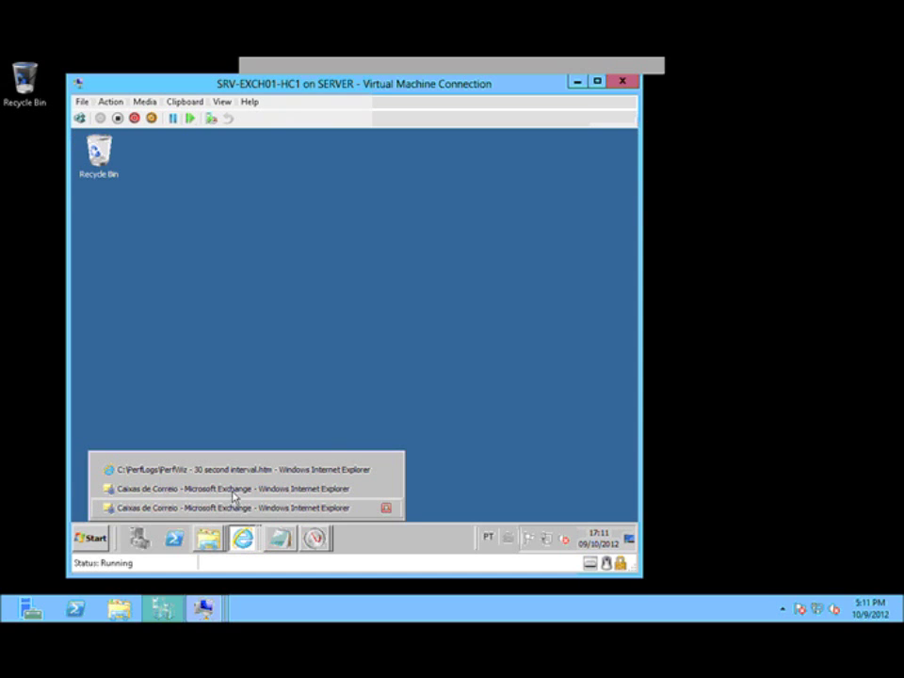
pyautogui.click(232, 493)
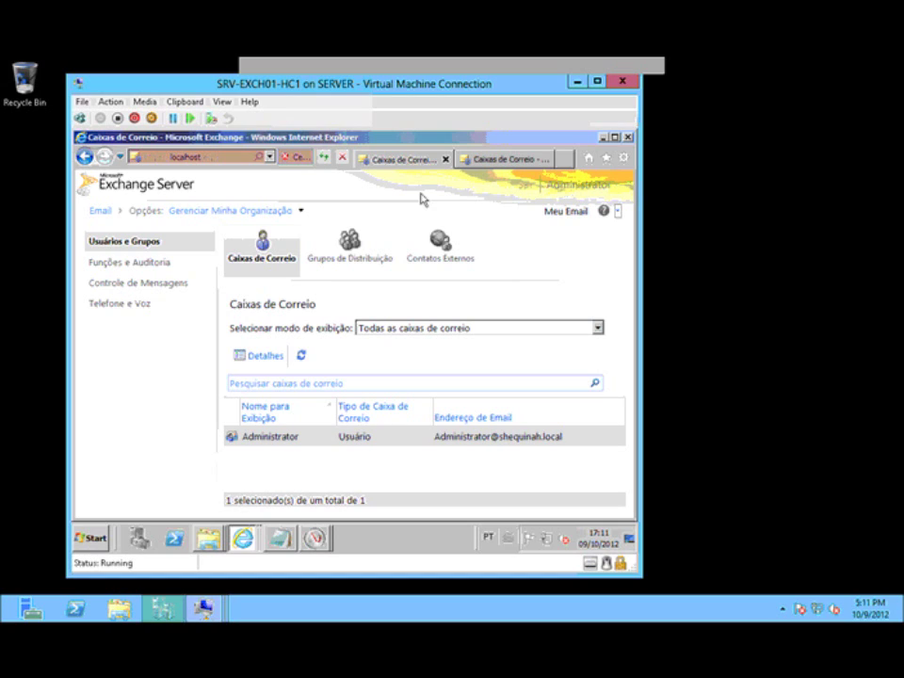
pyautogui.click(617, 215)
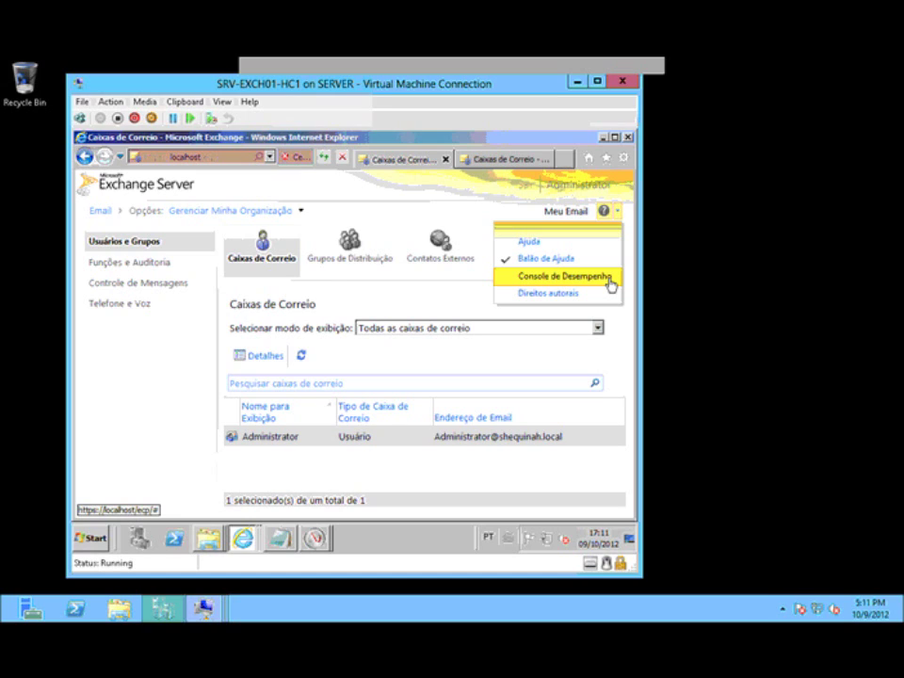
pyautogui.click(207, 538)
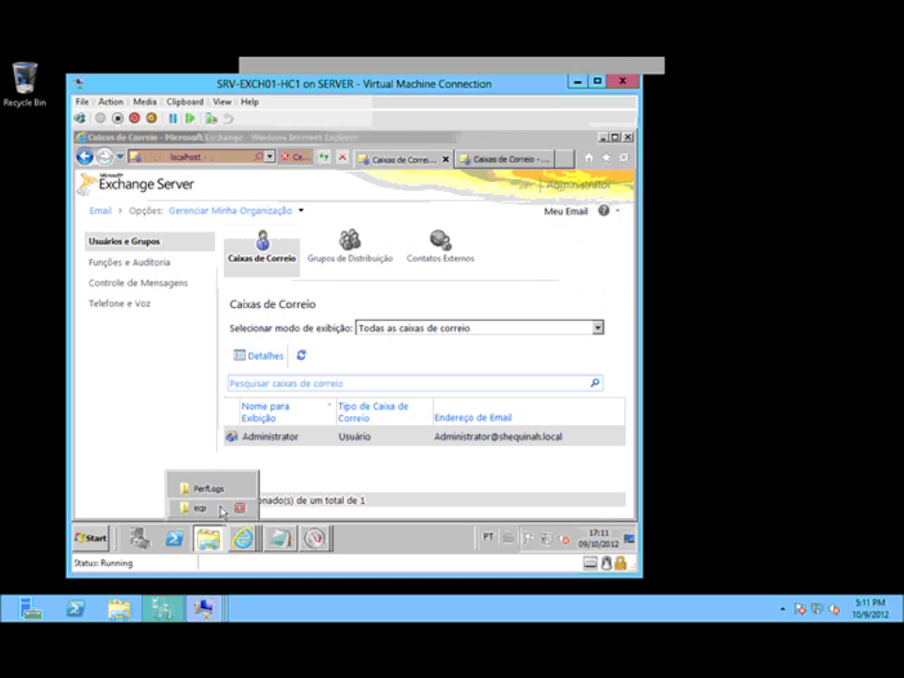
pyautogui.click(221, 509)
pyautogui.click(387, 158)
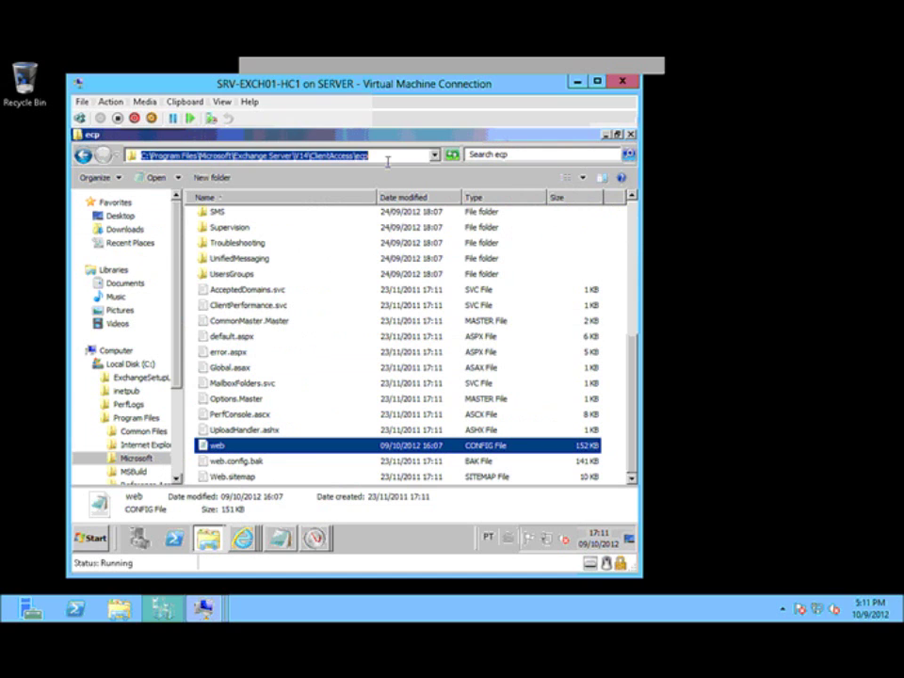
pyautogui.click(394, 157)
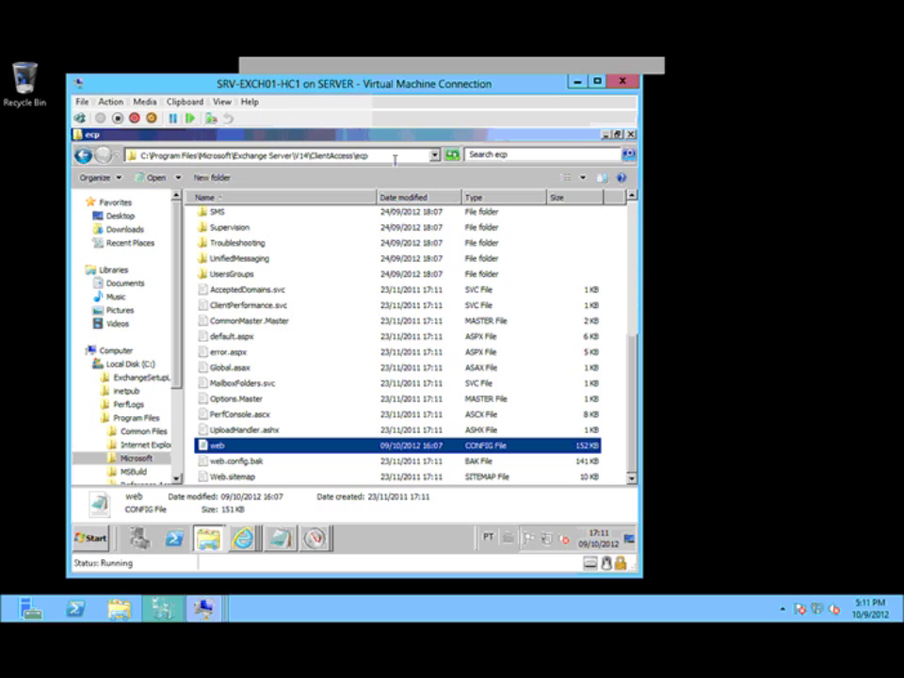
pyautogui.write('\\')
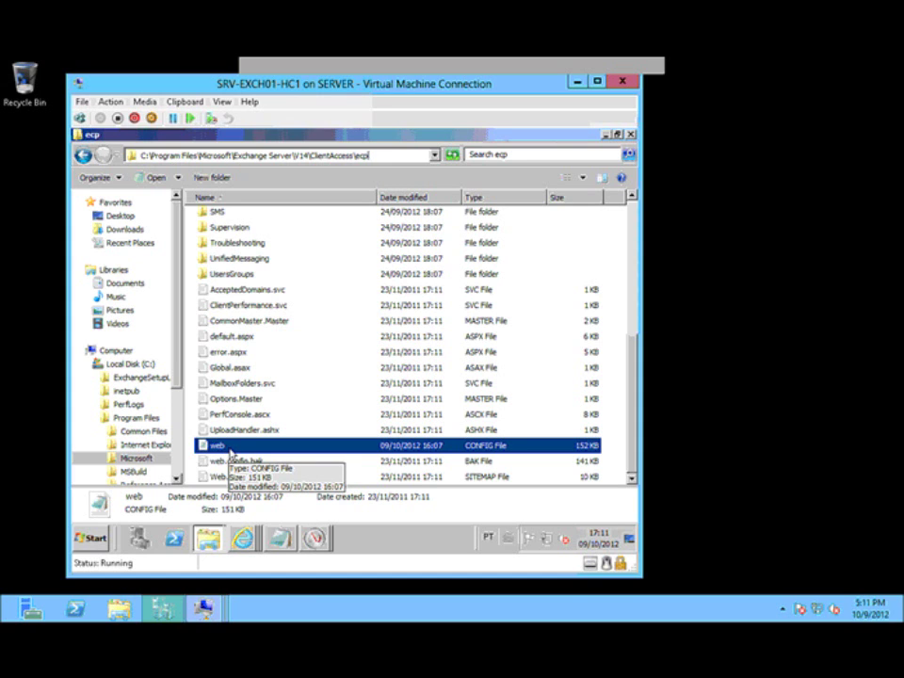
pyautogui.click(280, 541)
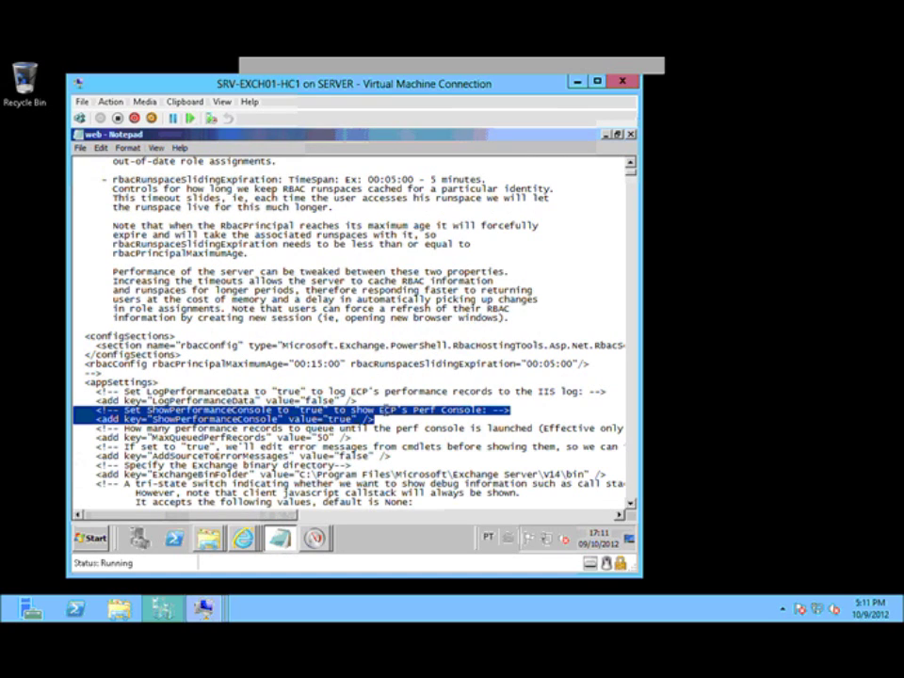
pyautogui.click(607, 135)
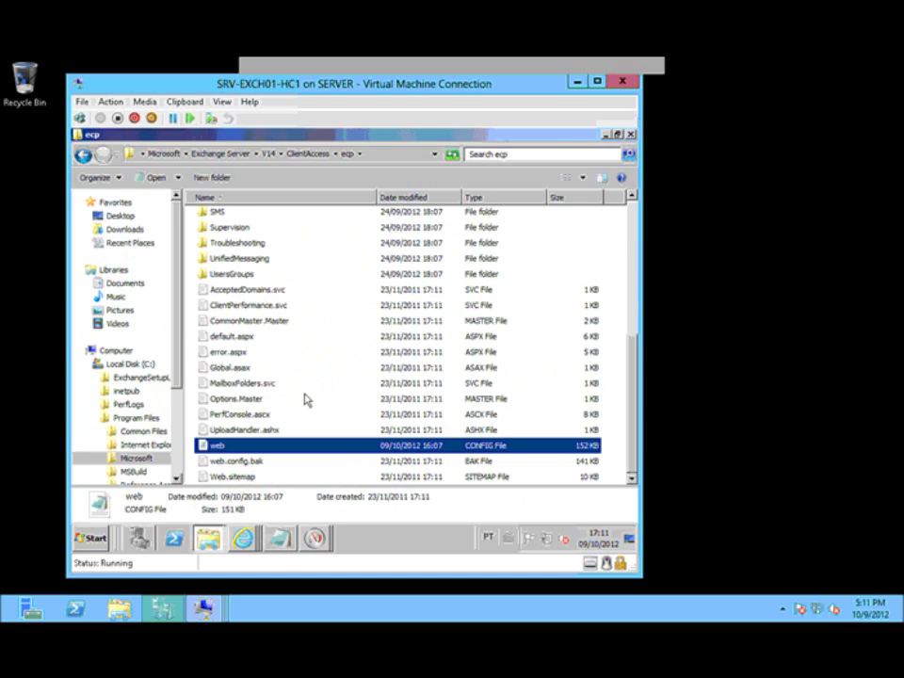
pyautogui.click(607, 135)
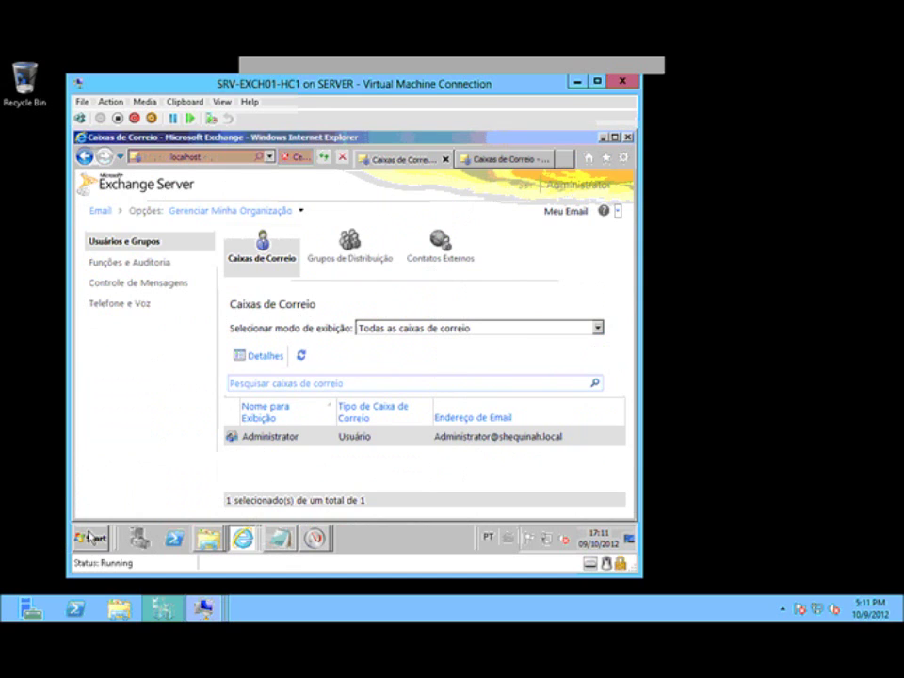
# Step: Run iisreset /noforce from the Run dialog
pyautogui.click(91, 537)
pyautogui.click(269, 462)
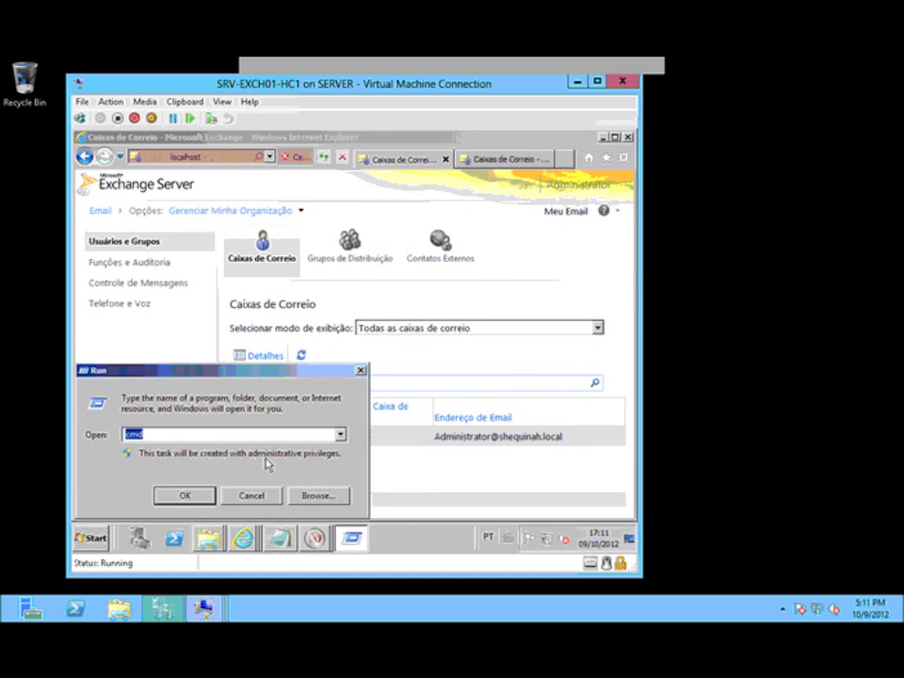
pyautogui.write('iisreset /noforce')
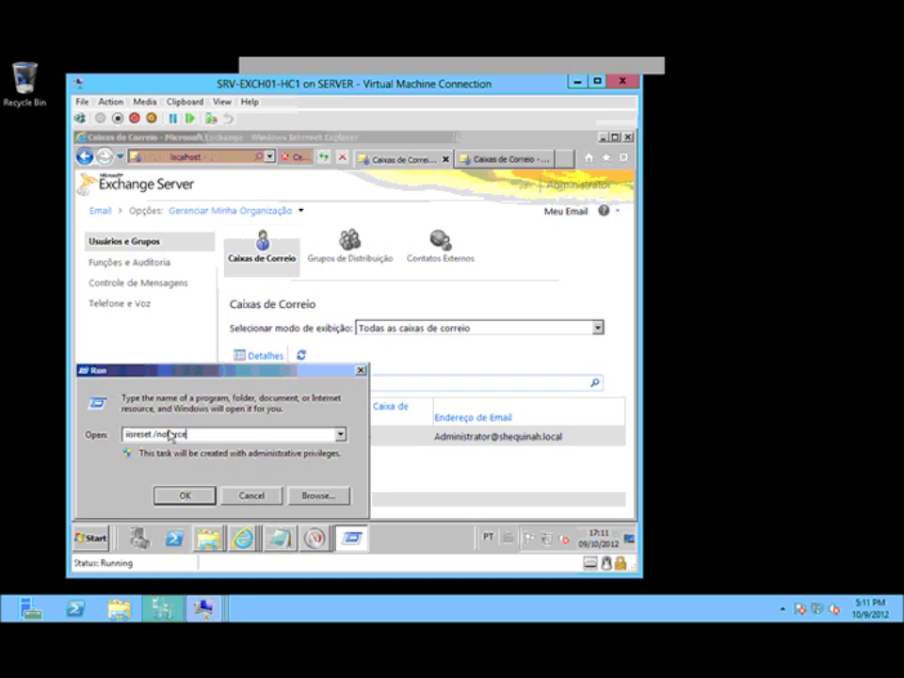
pyautogui.click(250, 495)
pyautogui.click(231, 209)
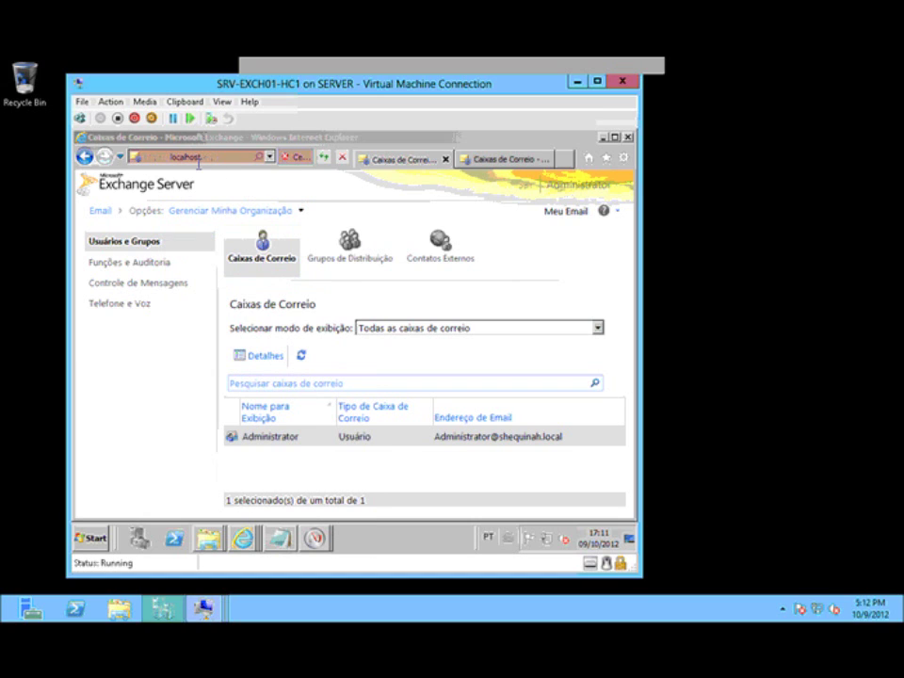
# Step: Choose Console de Desempenho from the help menu, closing the extra mailboxes tab along the way
pyautogui.click(618, 214)
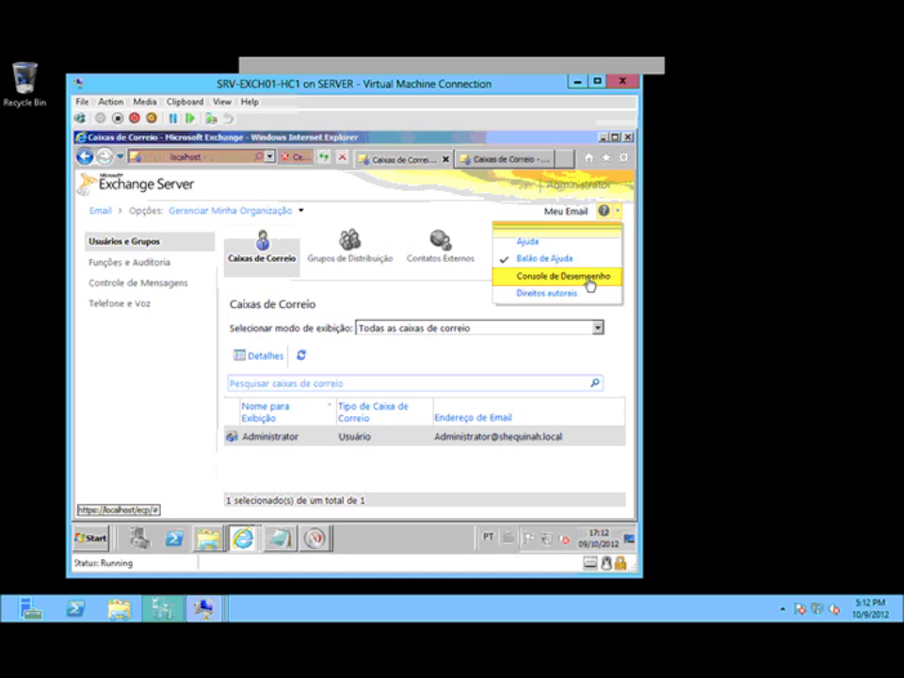
pyautogui.click(589, 280)
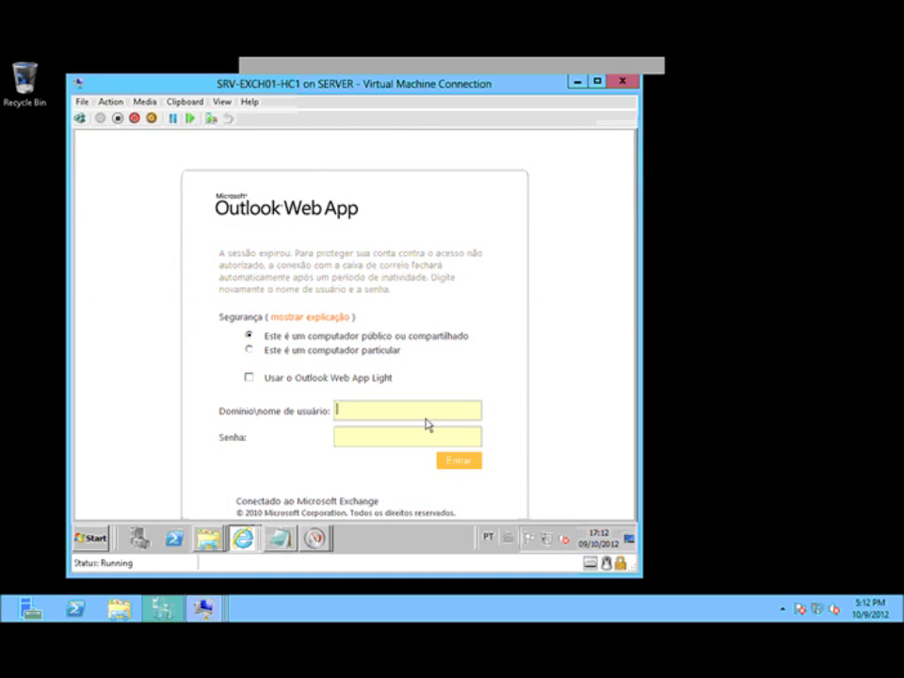
pyautogui.moveTo(243, 538)
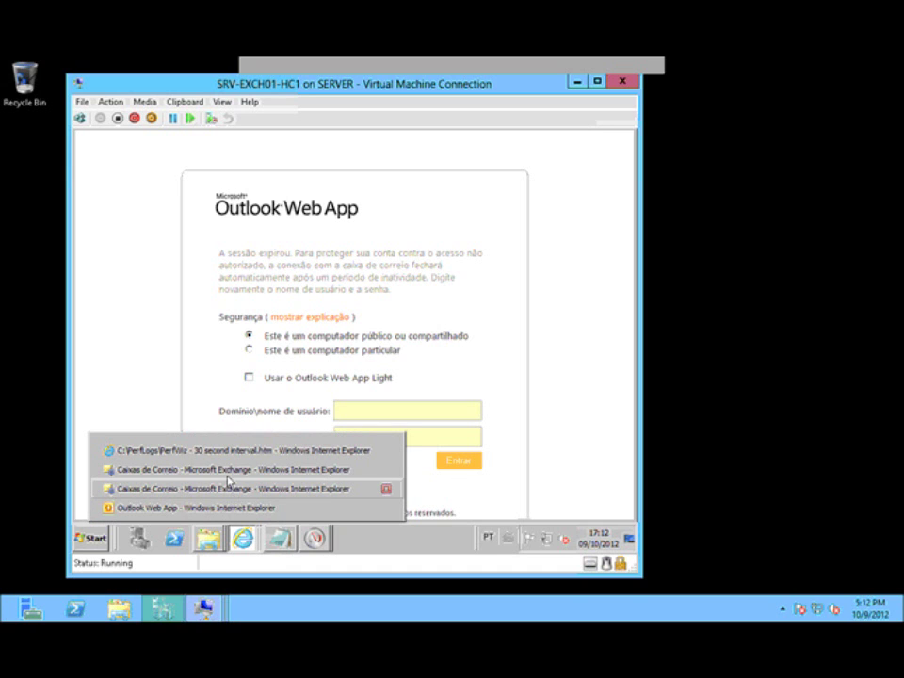
pyautogui.click(228, 482)
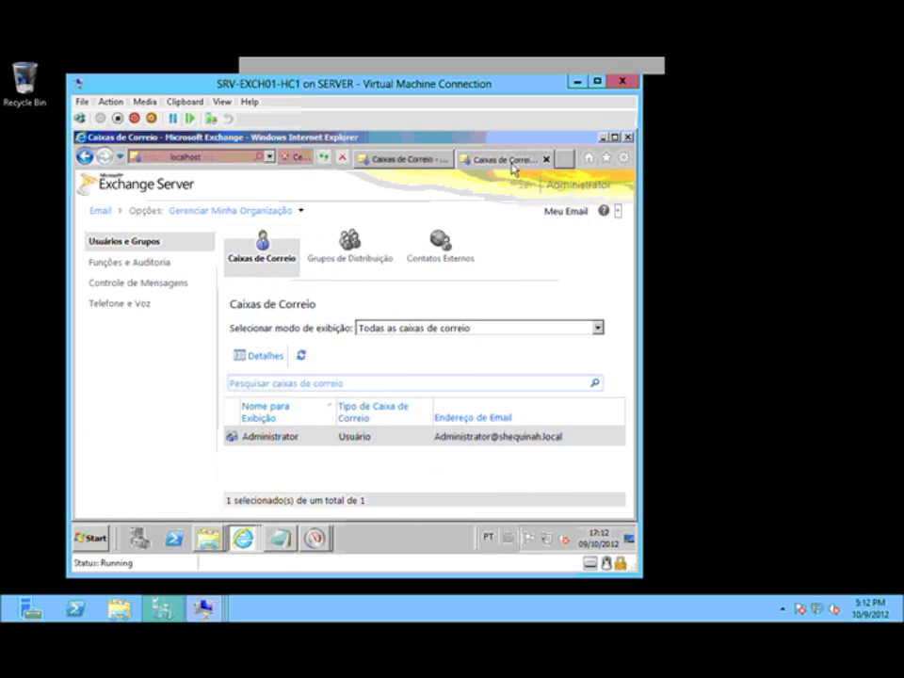
pyautogui.click(399, 161)
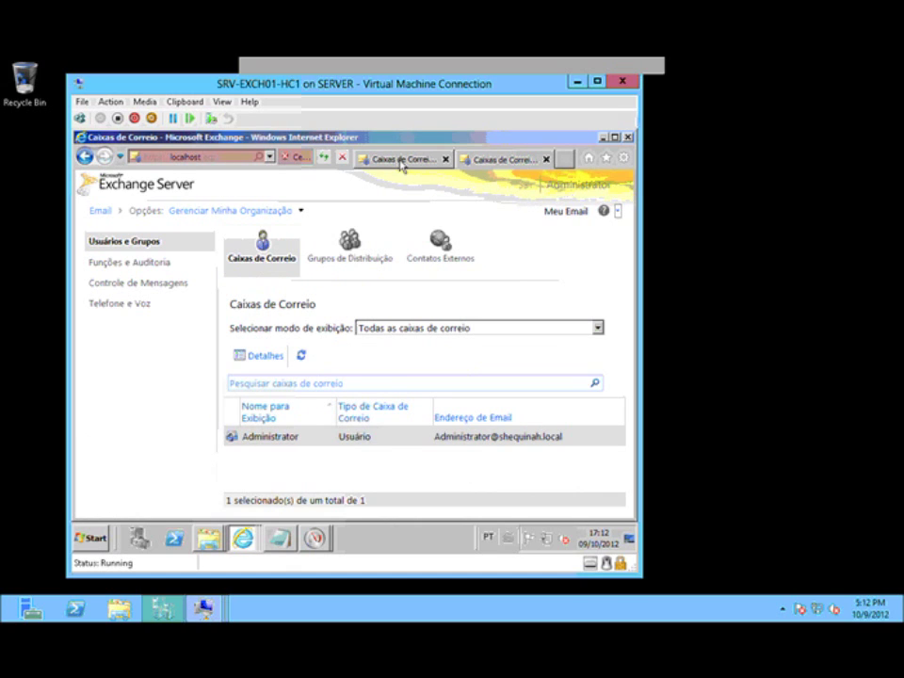
pyautogui.click(542, 162)
pyautogui.click(619, 214)
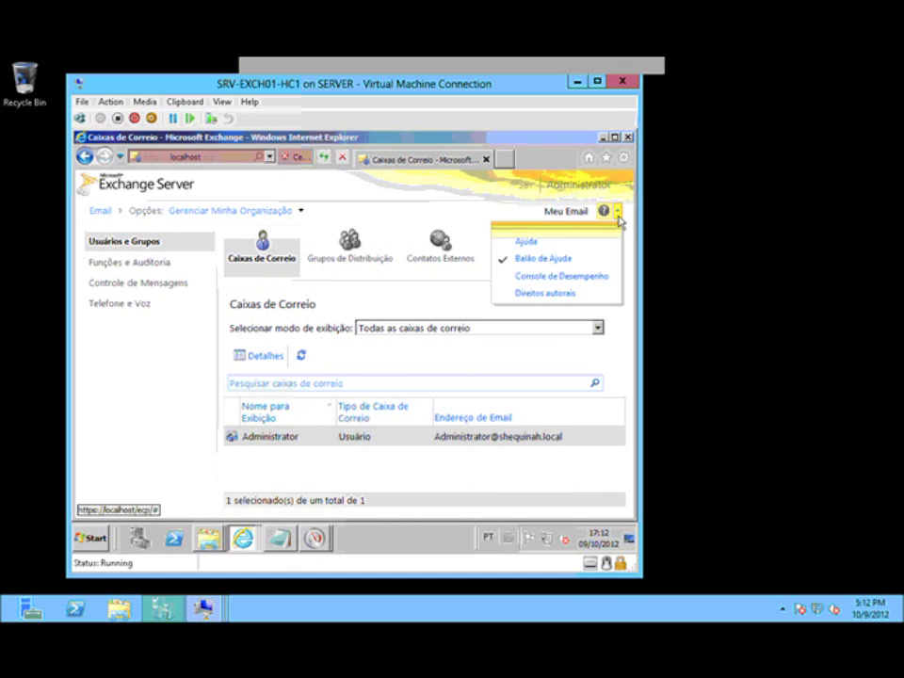
pyautogui.click(563, 277)
# Step: Sign in to Outlook Web App with the domain administrator's username and password
pyautogui.write('shequinah\\administrator')
pyautogui.press('Tab')
pyautogui.write('Pa$$w0rd')
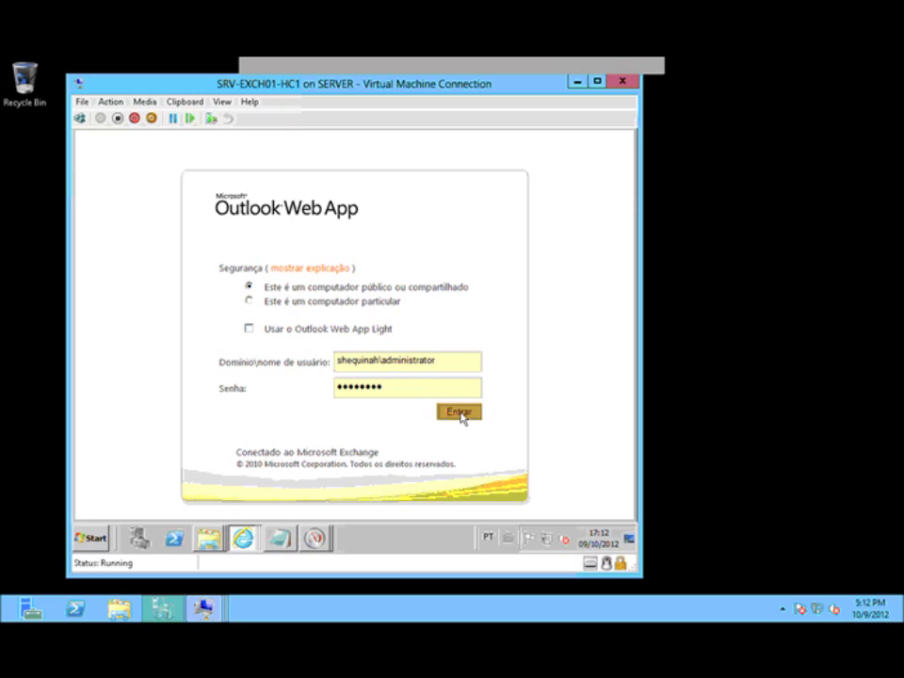
pyautogui.click(459, 414)
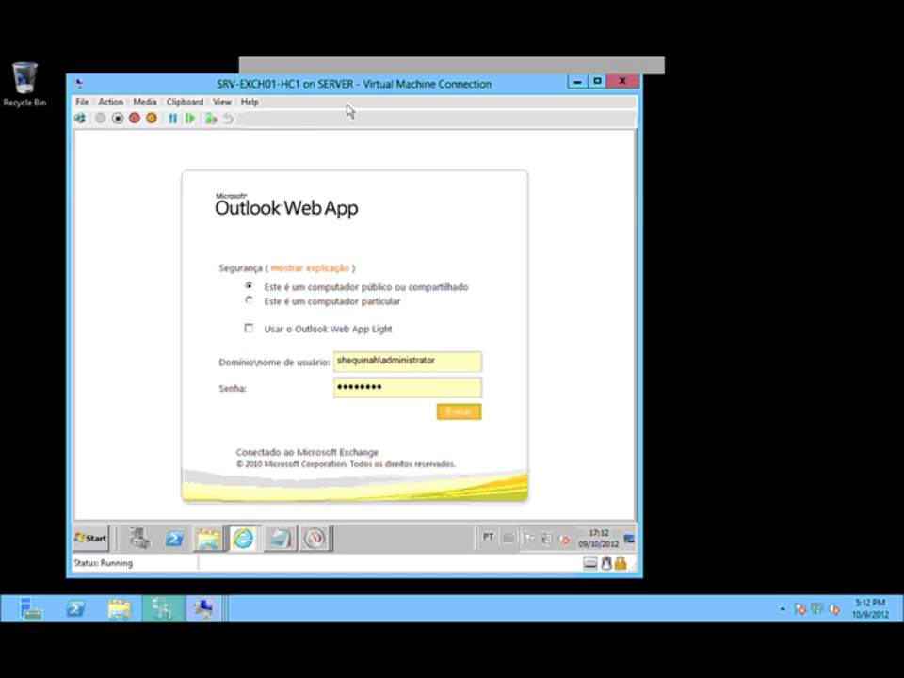